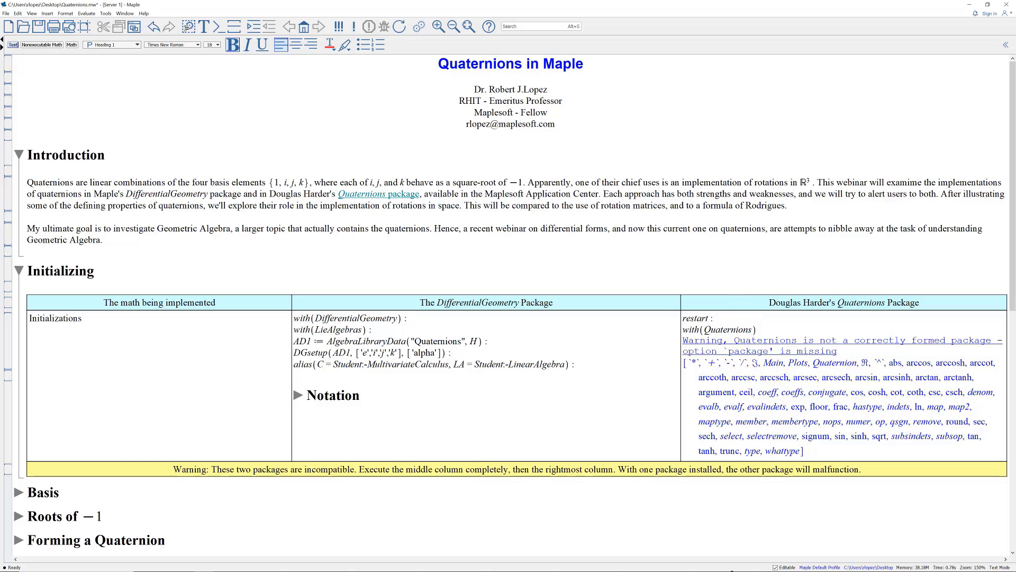
Expand the Notation subsection under Initializing and the Basis section to show the basis elements of both packages
{"action": "mouse_move", "coordinate": [732, 570]}
{"action": "left_click", "coordinate": [298, 395]}
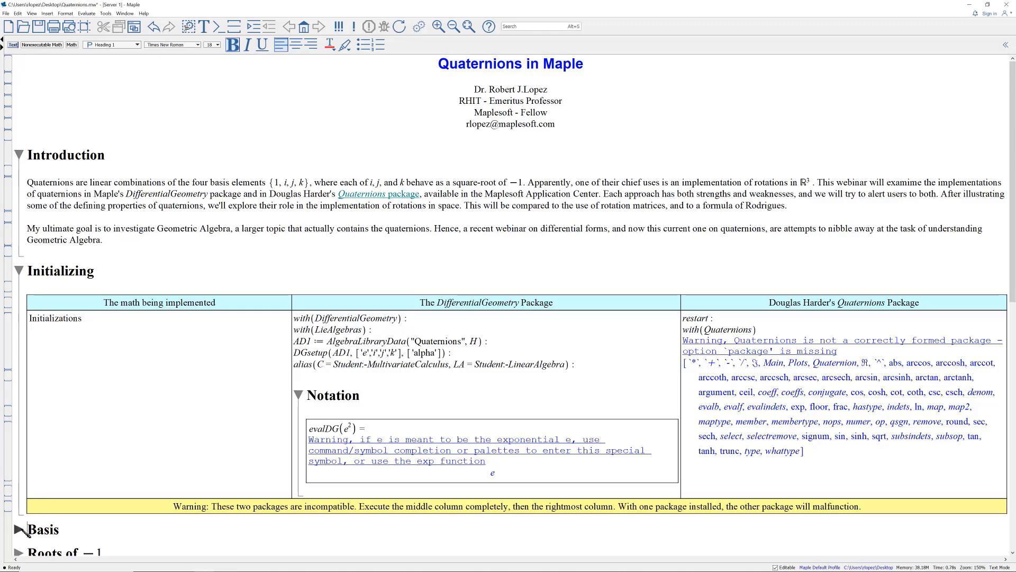
{"action": "left_click", "coordinate": [19, 528]}
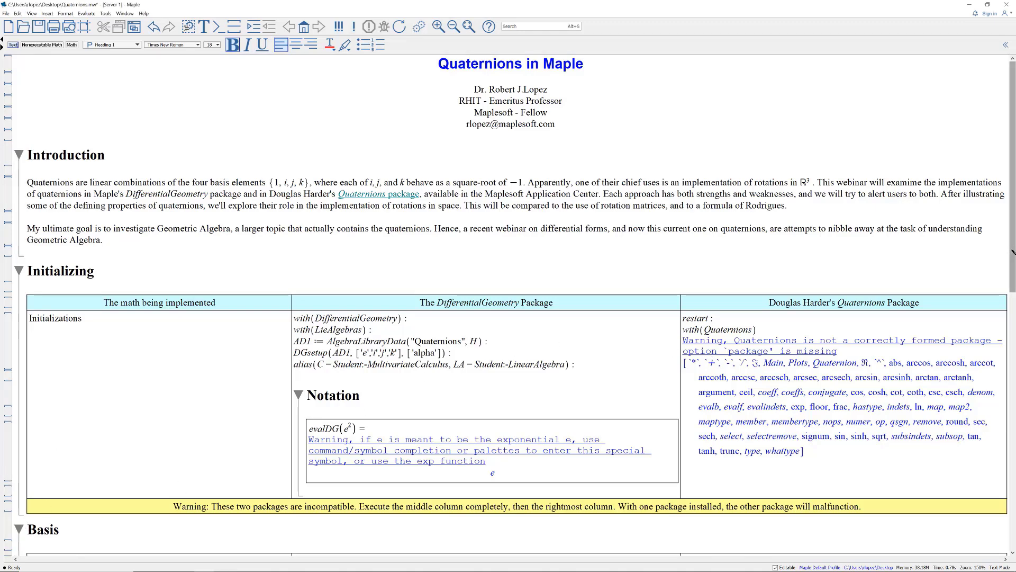
{"action": "left_click_drag", "start_coordinate": [1013, 250], "coordinate": [968, 366]}
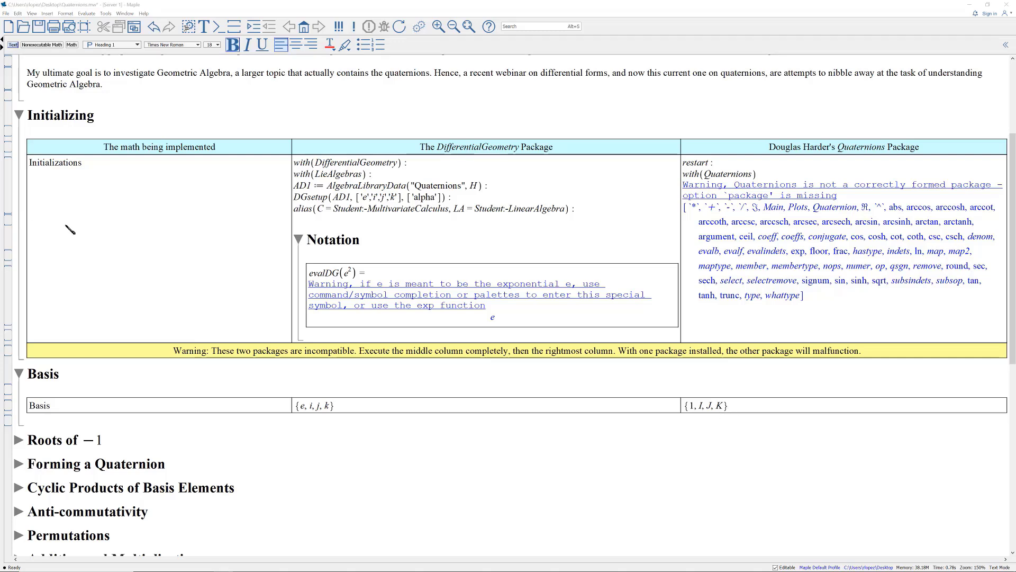
Expand the Roots of −1 and Forming a Quaternion sections and bring their tables into view
{"action": "left_click", "coordinate": [19, 440]}
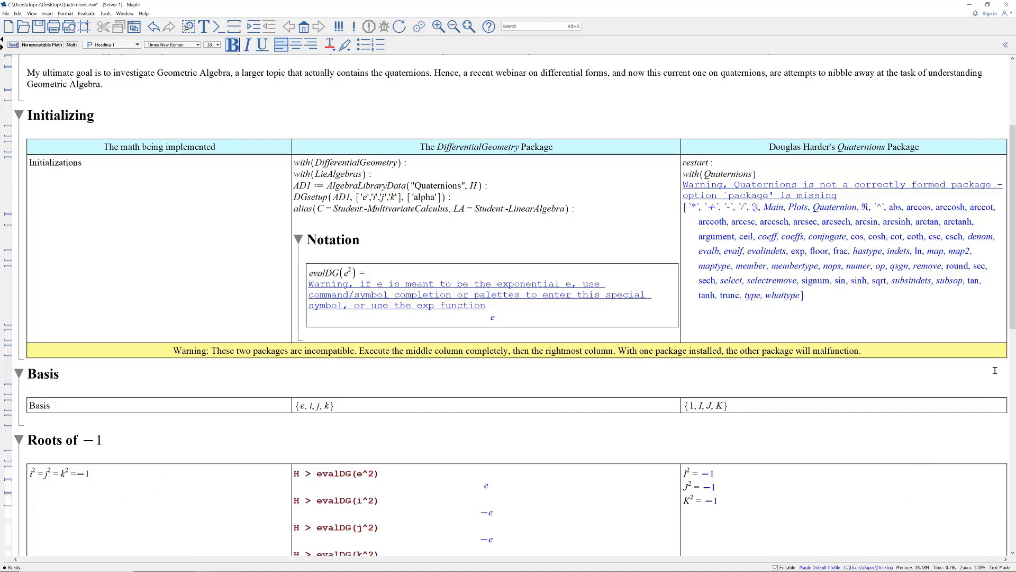
{"action": "scroll", "coordinate": [1012, 318], "scroll_direction": "down", "scroll_amount": 3}
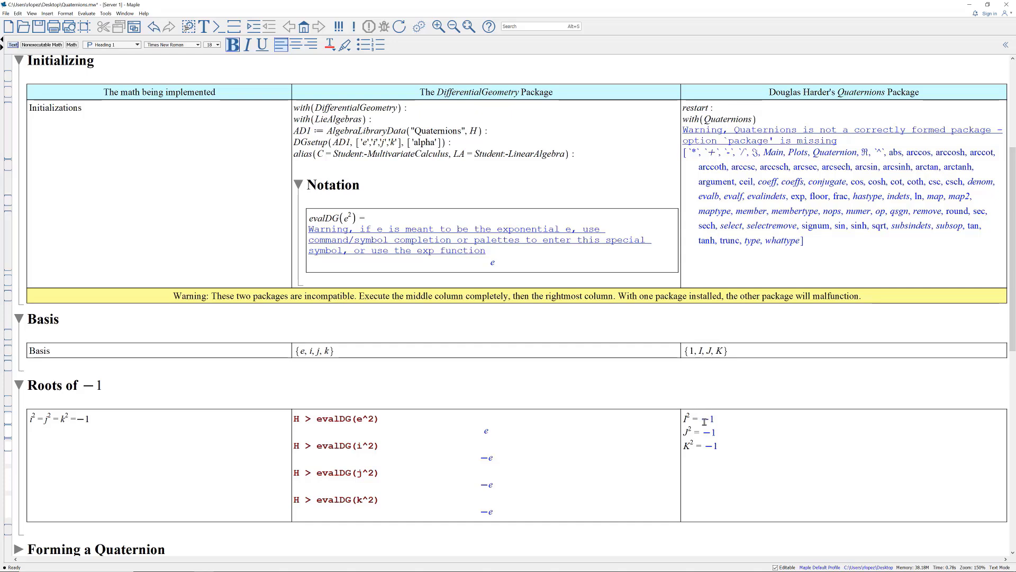
{"action": "left_click", "coordinate": [18, 550]}
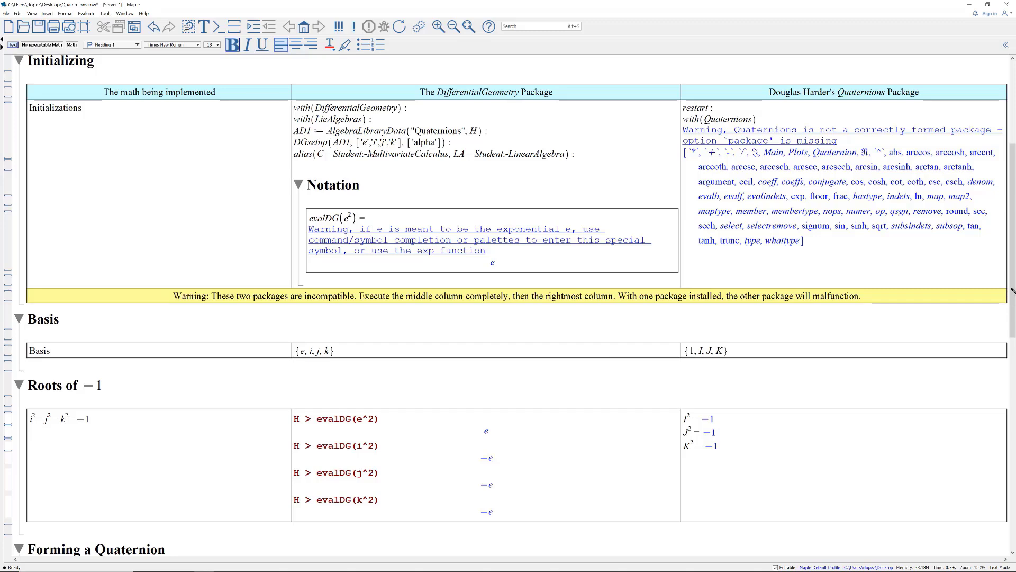
{"action": "left_click_drag", "start_coordinate": [1012, 307], "coordinate": [1012, 340]}
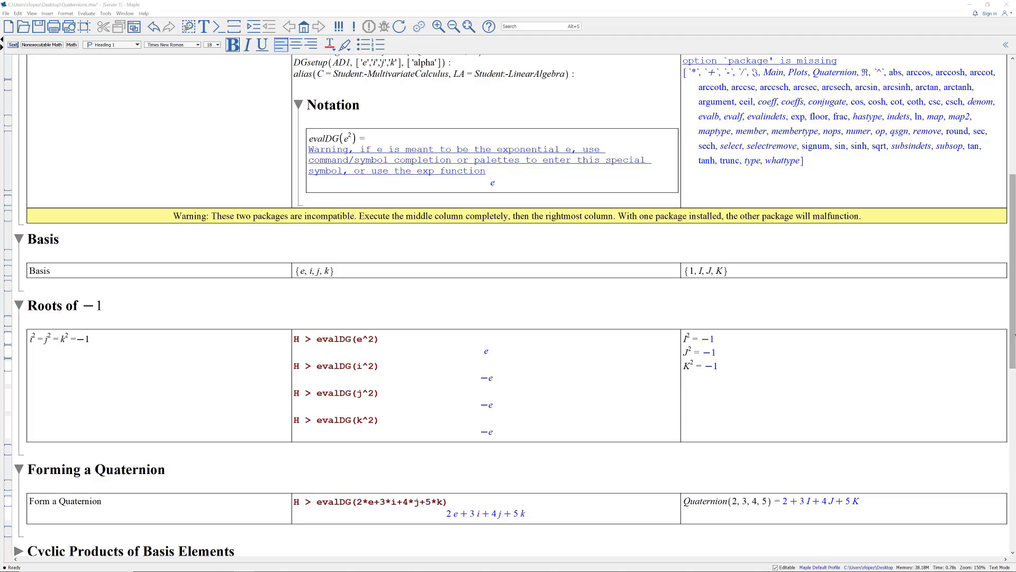
{"action": "left_click_drag", "start_coordinate": [1012, 343], "coordinate": [1012, 355]}
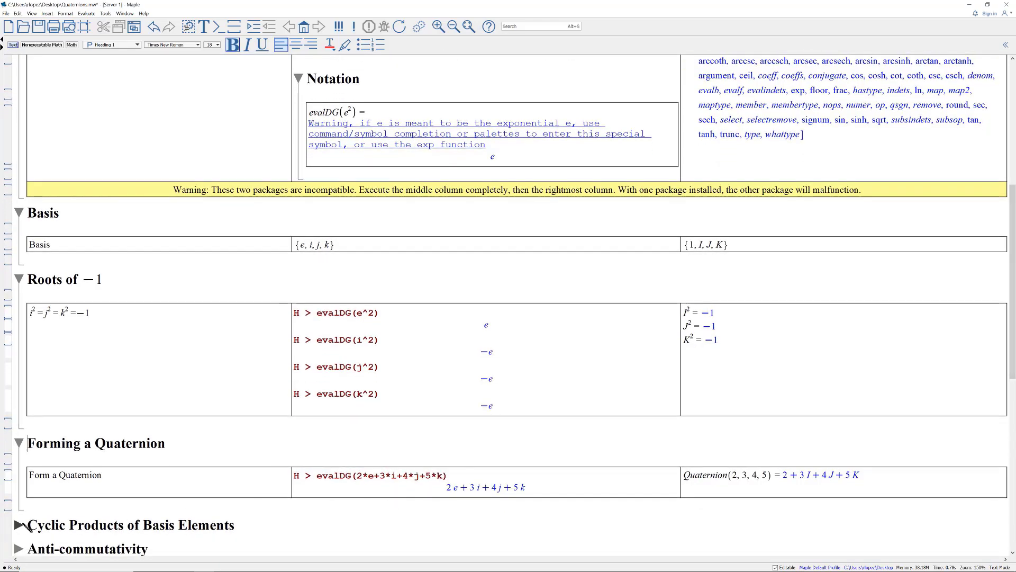
Expand the Cyclic Products of Basis Elements section and check its products against the Quaternions package's operator list in Initializing
{"action": "left_click", "coordinate": [19, 525]}
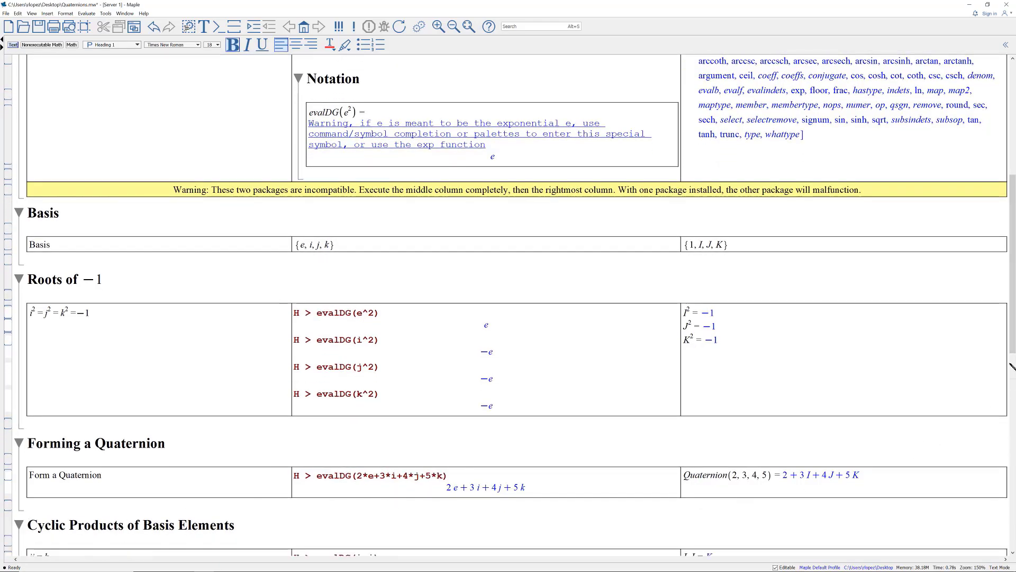
{"action": "left_click_drag", "start_coordinate": [1012, 351], "coordinate": [1012, 377]}
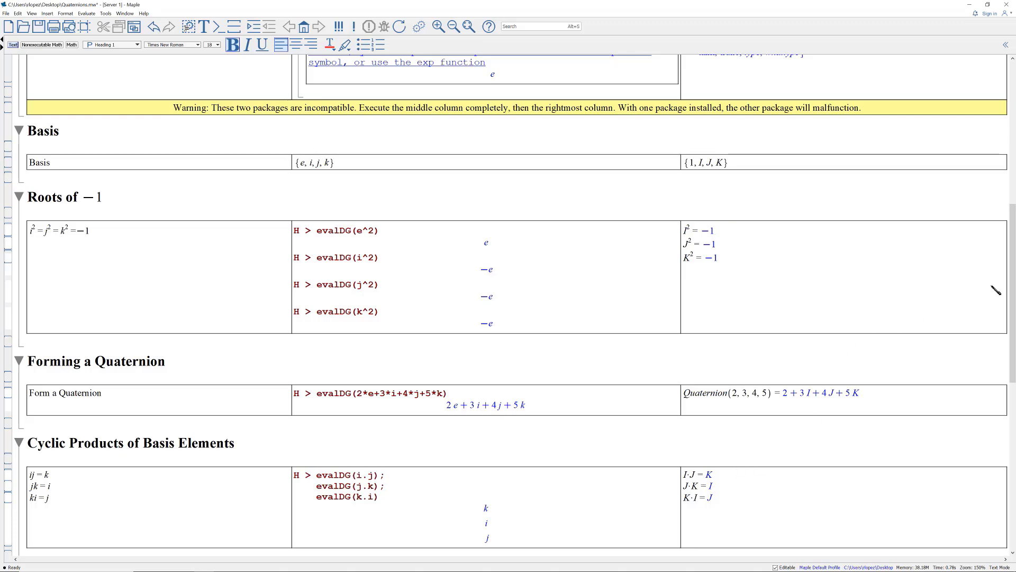
{"action": "left_click_drag", "start_coordinate": [1012, 299], "coordinate": [1012, 246]}
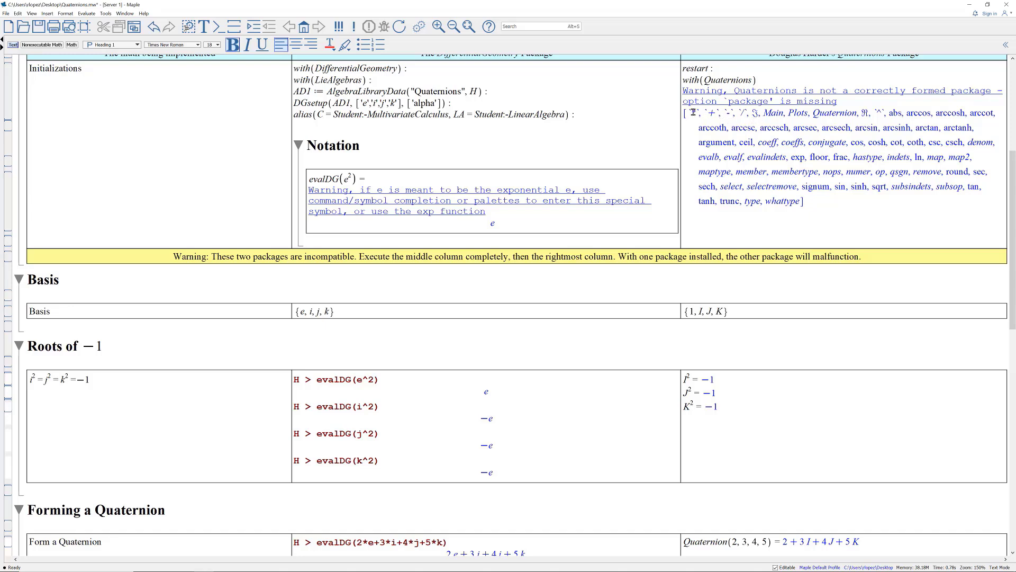
{"action": "left_click", "coordinate": [1011, 201]}
{"action": "left_click_drag", "start_coordinate": [1012, 212], "coordinate": [1012, 276]}
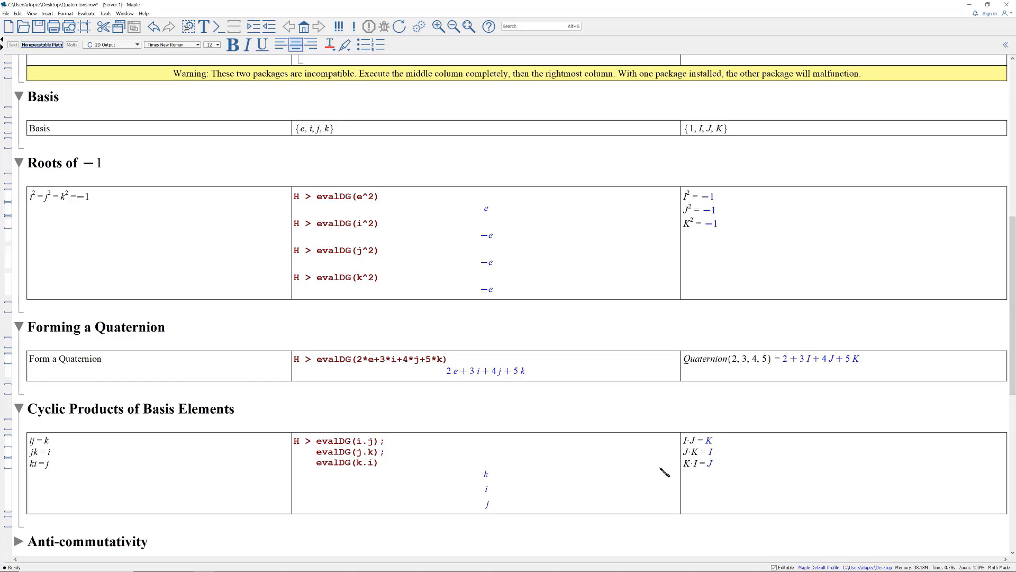
Expand the Anti-commutativity section and show its table of basis products for both packages
{"action": "left_click", "coordinate": [143, 527]}
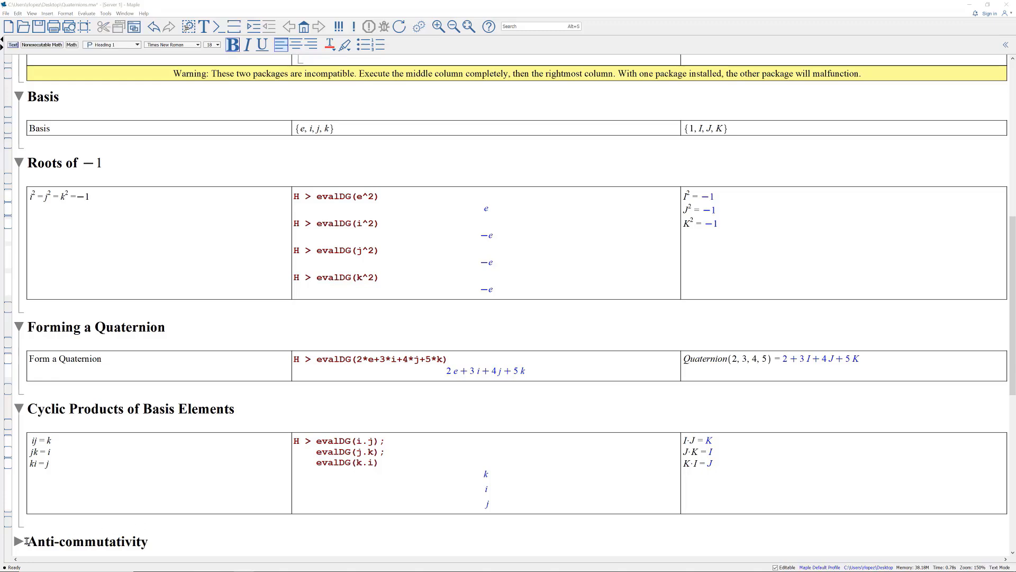
{"action": "left_click", "coordinate": [27, 543]}
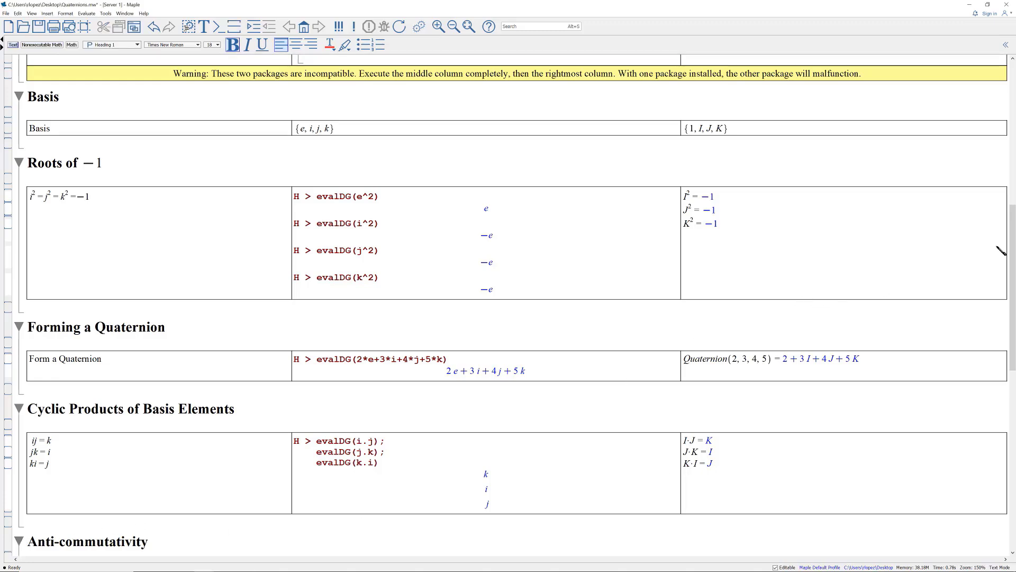
{"action": "scroll", "coordinate": [1013, 253], "scroll_direction": "down", "scroll_amount": 2}
{"action": "left_click_drag", "start_coordinate": [1013, 253], "coordinate": [1013, 276]}
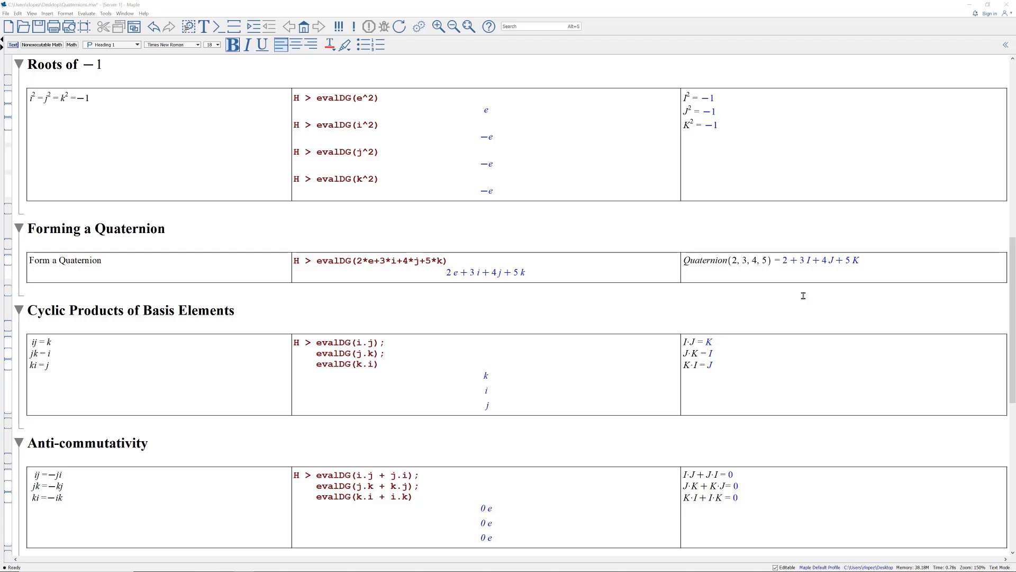
Expand the Permutations section and show its even and odd permutation products
{"action": "left_click_drag", "start_coordinate": [1013, 289], "coordinate": [1014, 307]}
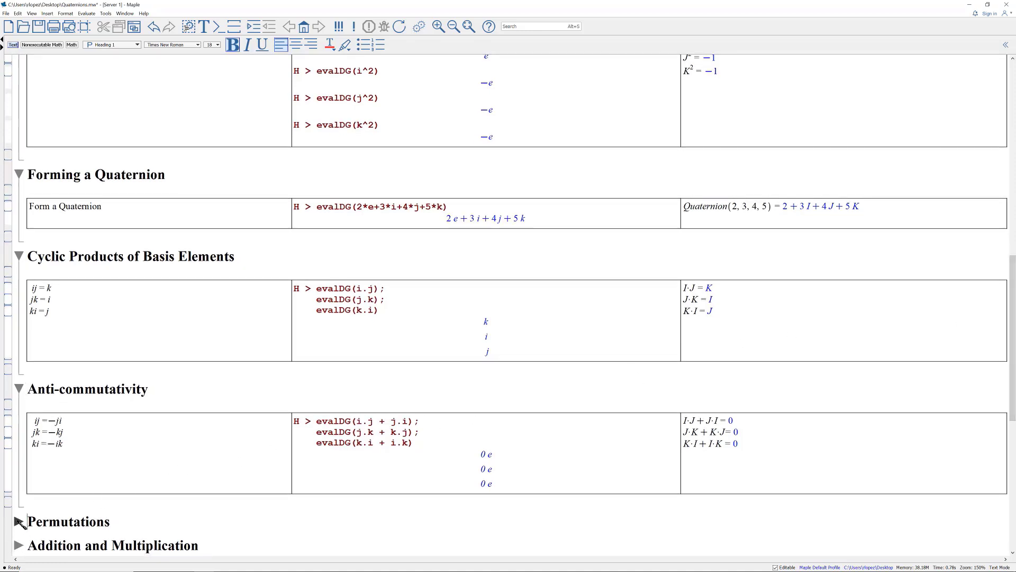
{"action": "left_click", "coordinate": [19, 520]}
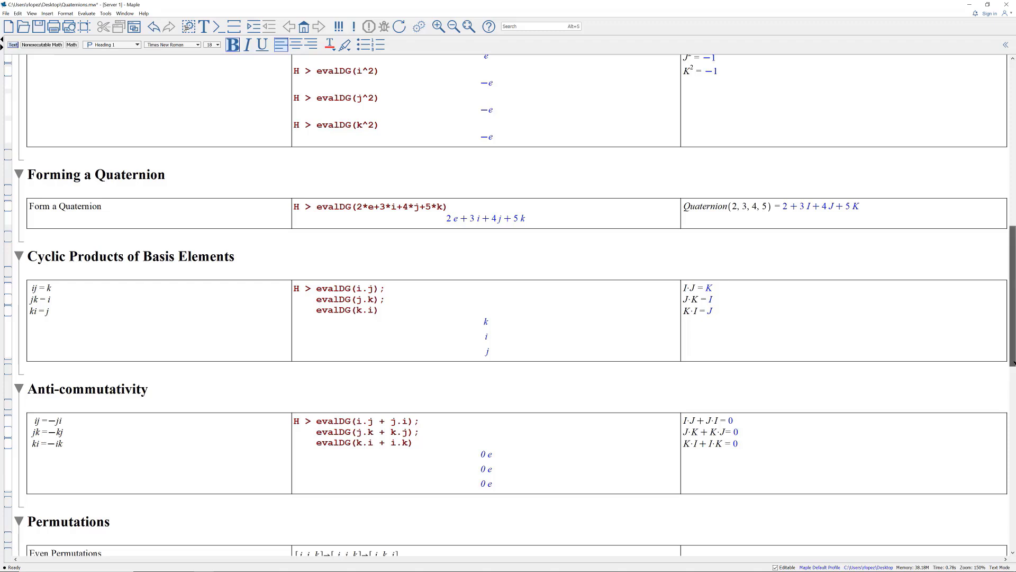
{"action": "left_click_drag", "start_coordinate": [1013, 357], "coordinate": [1013, 424]}
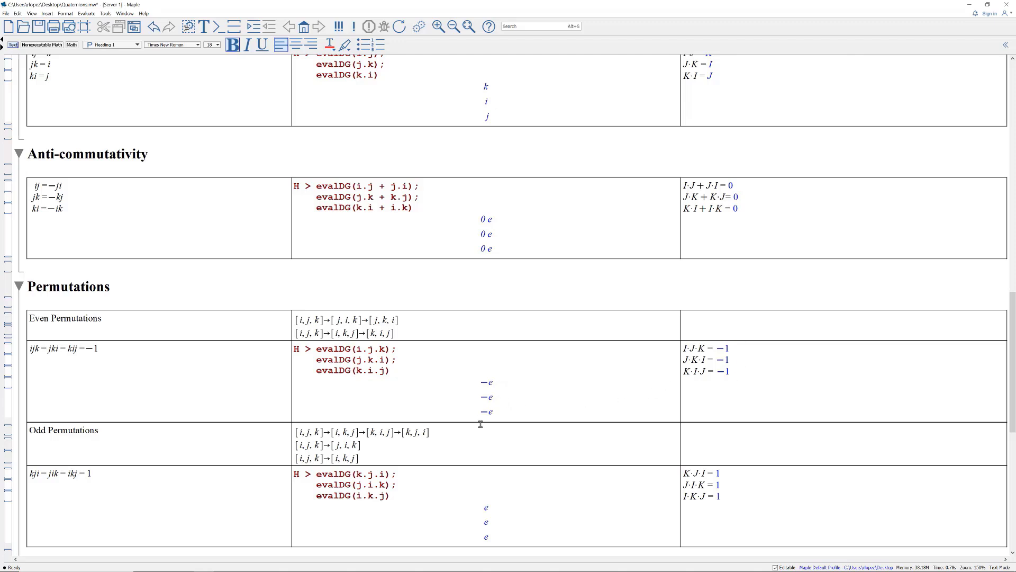
Expand the Addition and Multiplication section and show the calculations with quaternions X and Y in both packages
{"action": "scroll", "coordinate": [476, 423], "scroll_direction": "down", "scroll_amount": 3}
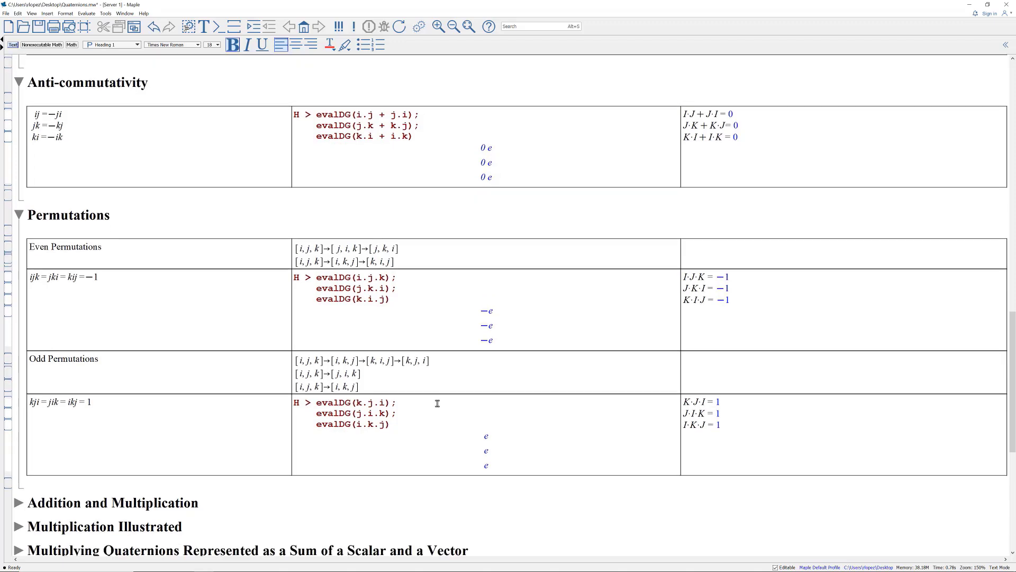
{"action": "scroll", "coordinate": [437, 403], "scroll_direction": "down", "scroll_amount": 1}
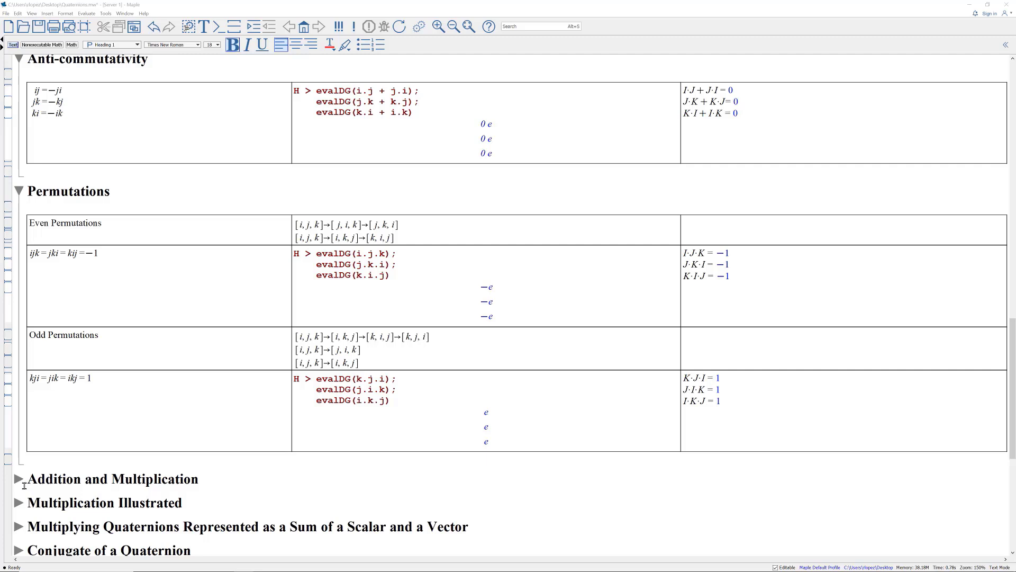
{"action": "left_click", "coordinate": [18, 480]}
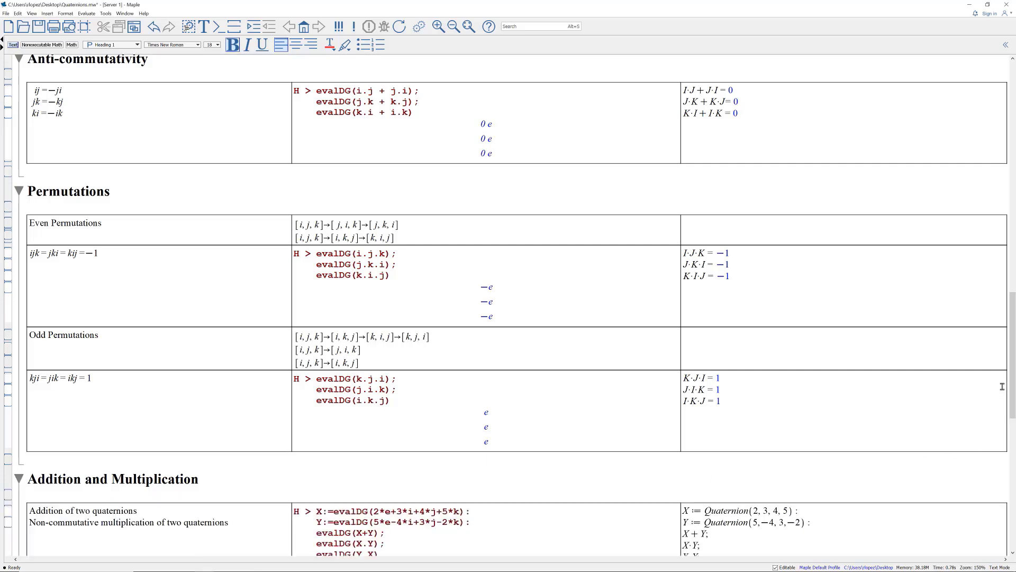
{"action": "left_click_drag", "start_coordinate": [1011, 386], "coordinate": [1012, 423]}
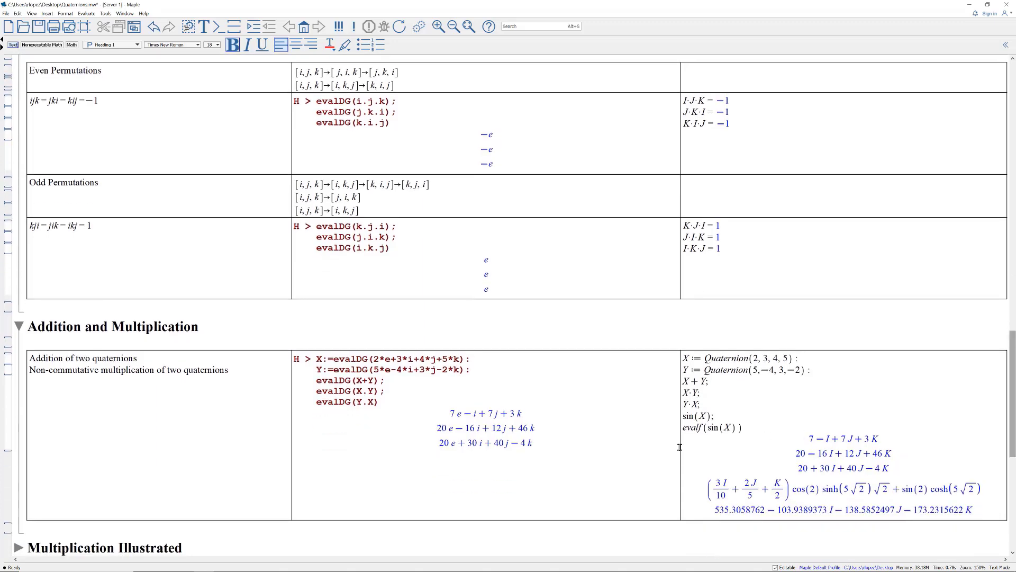
{"action": "left_click", "coordinate": [327, 361]}
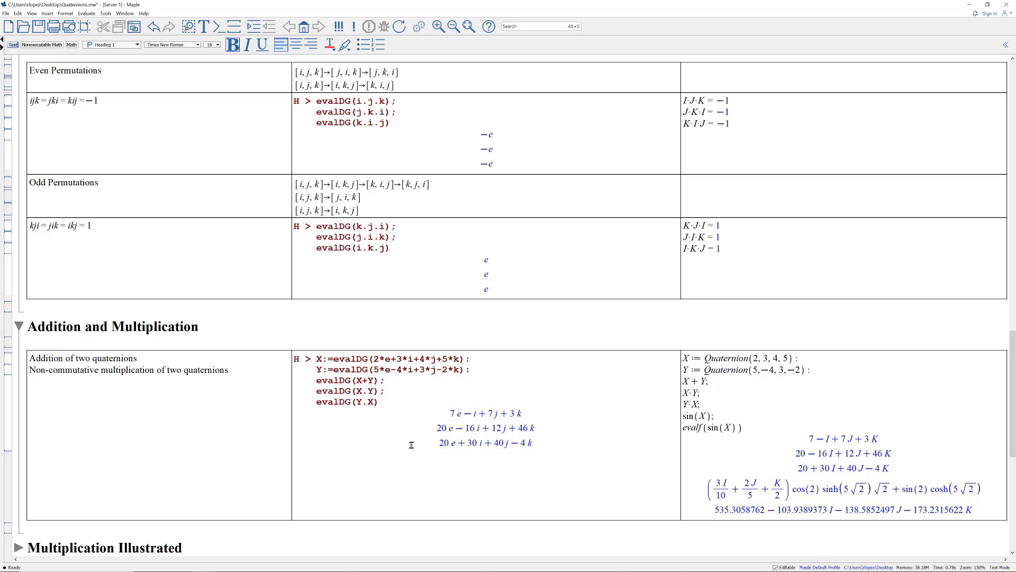
Expand the Multiplication Illustrated section and show the term-by-term expansion of the product X·Y
{"action": "scroll", "coordinate": [934, 416], "scroll_direction": "down", "scroll_amount": 2}
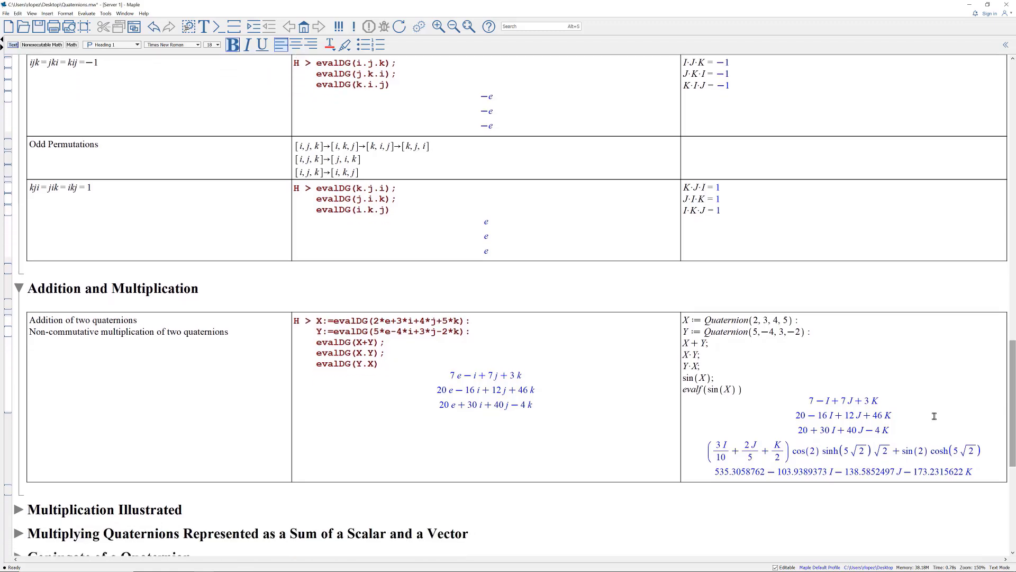
{"action": "left_click", "coordinate": [19, 509]}
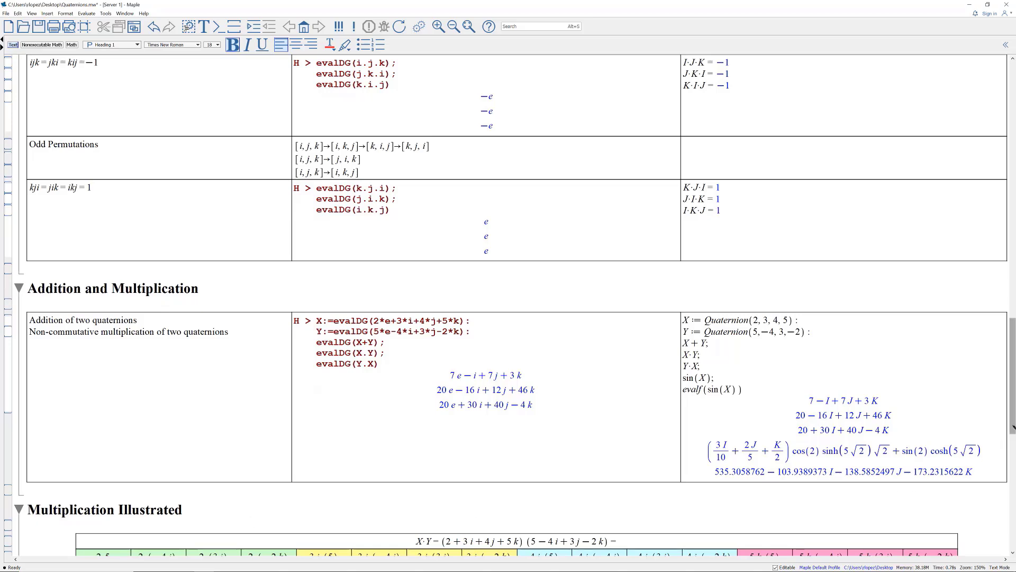
{"action": "scroll", "coordinate": [1013, 437], "scroll_direction": "down", "scroll_amount": 2}
{"action": "left_click_drag", "start_coordinate": [1013, 437], "coordinate": [1014, 456]}
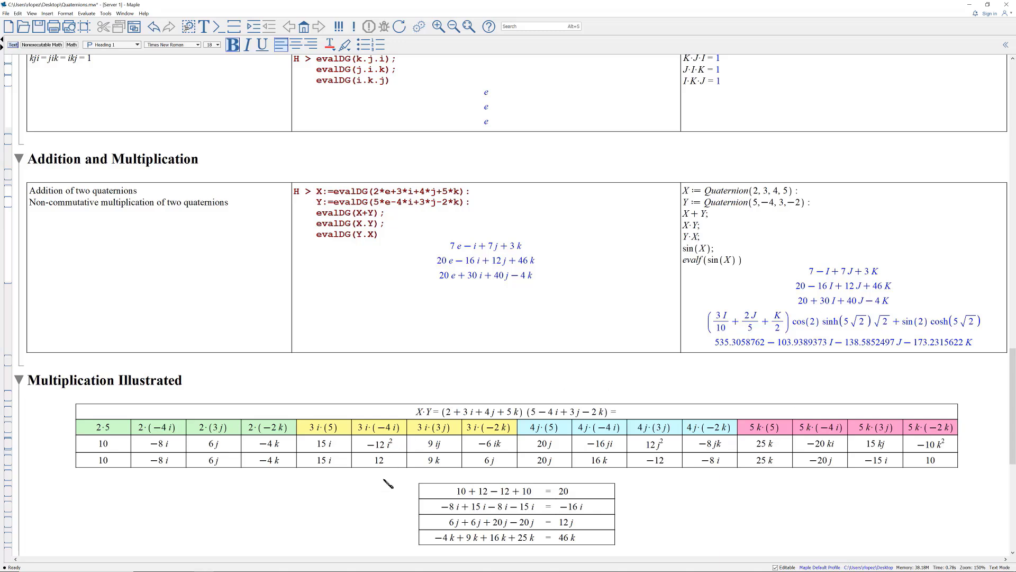
Expand the section on multiplying quaternions represented as a scalar plus a vector, and check its package alias in the Initializing section
{"action": "scroll", "coordinate": [384, 473], "scroll_direction": "down", "scroll_amount": 1}
{"action": "scroll", "coordinate": [380, 467], "scroll_direction": "down", "scroll_amount": 1}
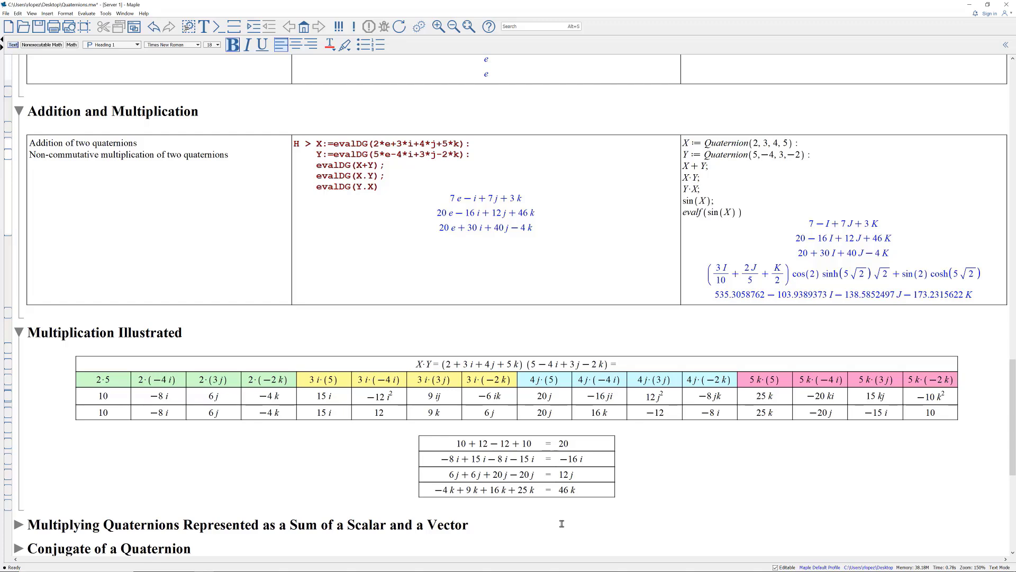
{"action": "left_click_drag", "start_coordinate": [1013, 434], "coordinate": [1015, 488]}
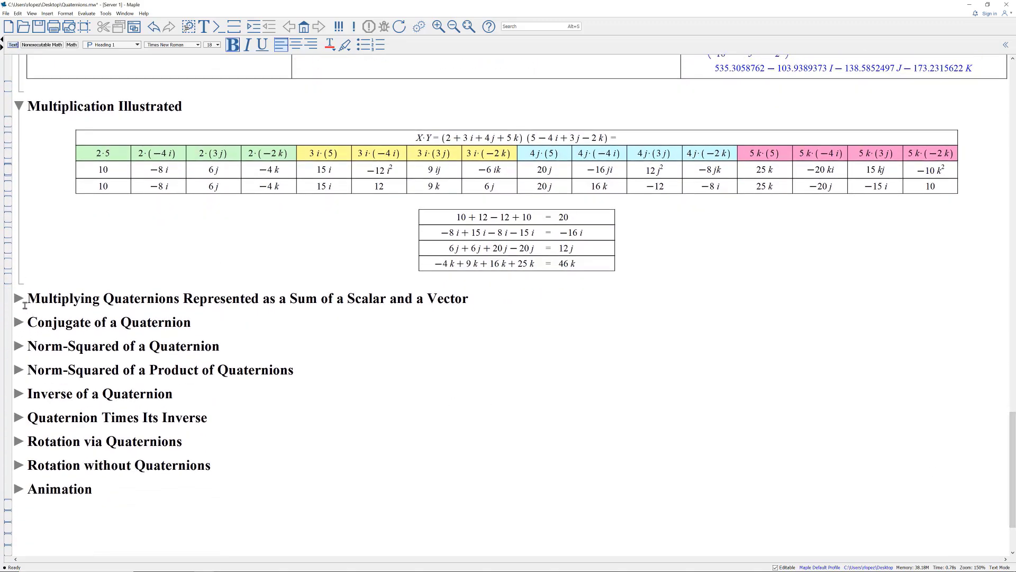
{"action": "left_click", "coordinate": [19, 299]}
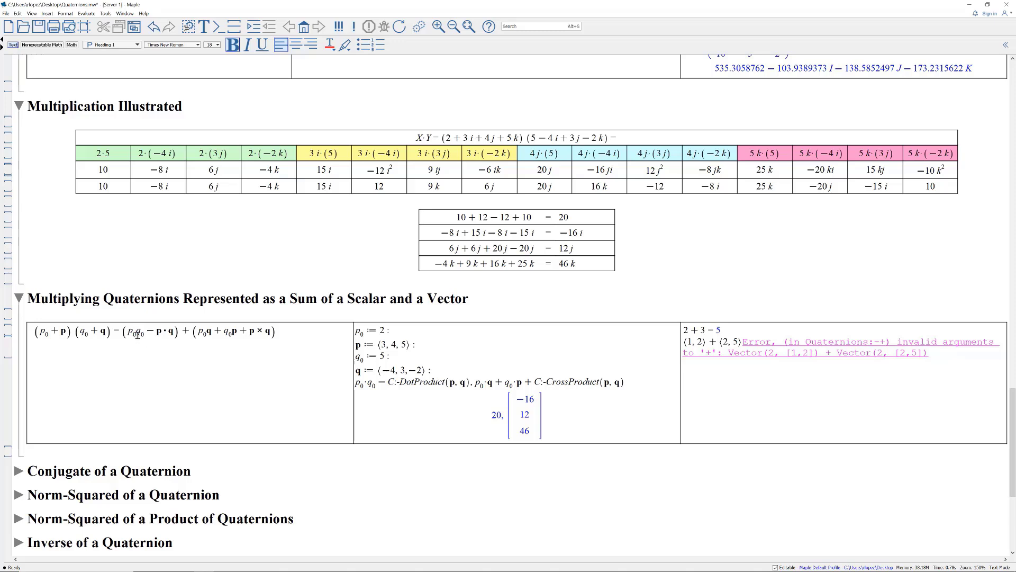
{"action": "left_click", "coordinate": [168, 329]}
{"action": "left_click", "coordinate": [393, 330]}
{"action": "left_click_drag", "start_coordinate": [1012, 406], "coordinate": [983, 73]}
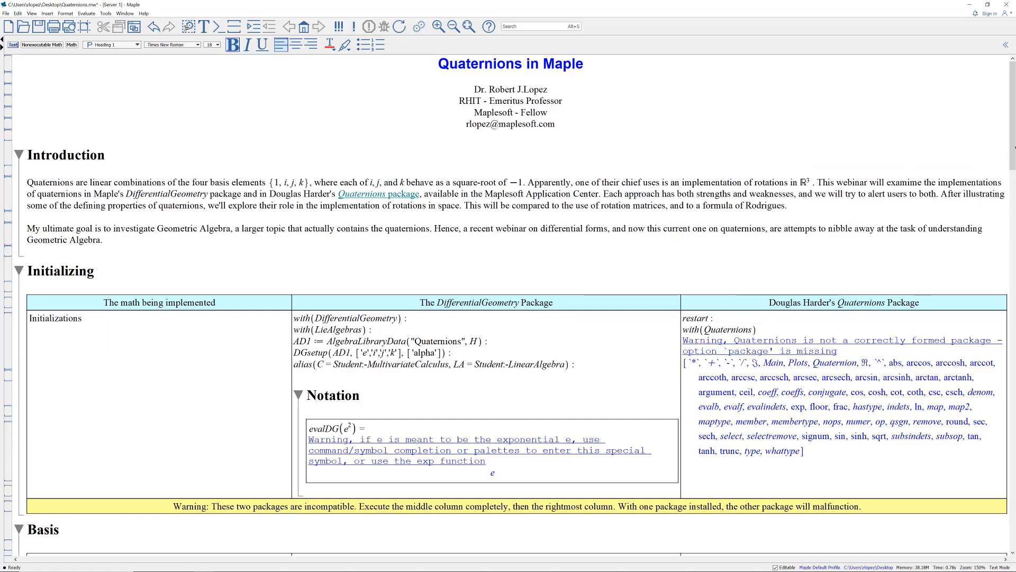
{"action": "left_click_drag", "start_coordinate": [1012, 116], "coordinate": [1011, 439]}
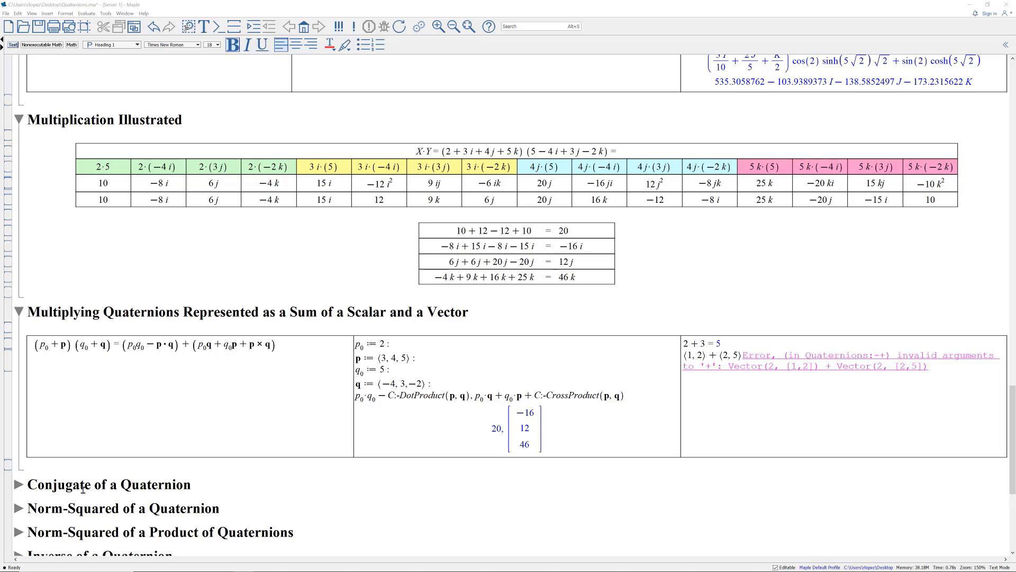
Expand the Conjugate of a Quaternion section and show the conjugate calculations in both packages
{"action": "left_click", "coordinate": [18, 485]}
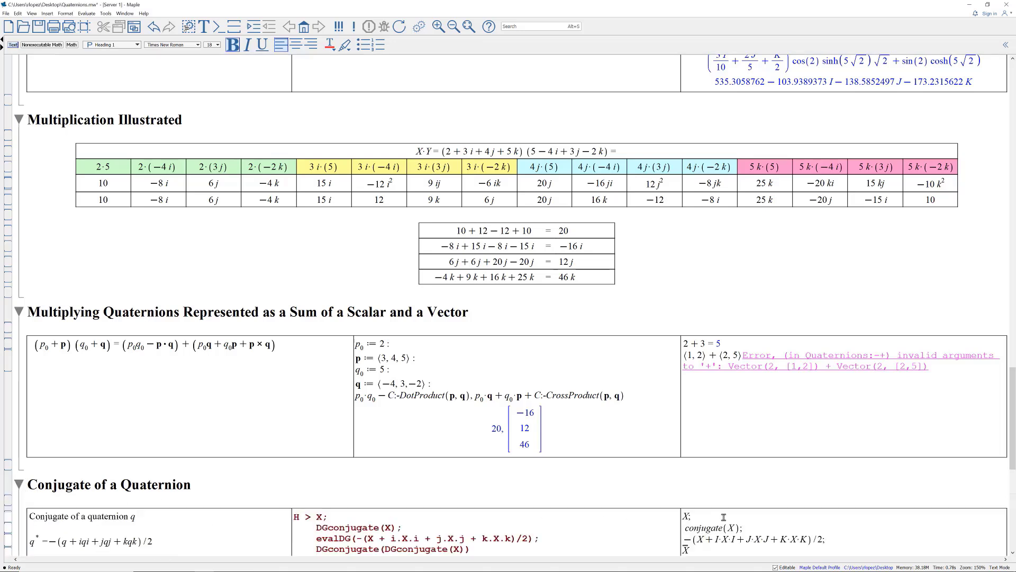
{"action": "left_click_drag", "start_coordinate": [1013, 437], "coordinate": [1014, 455]}
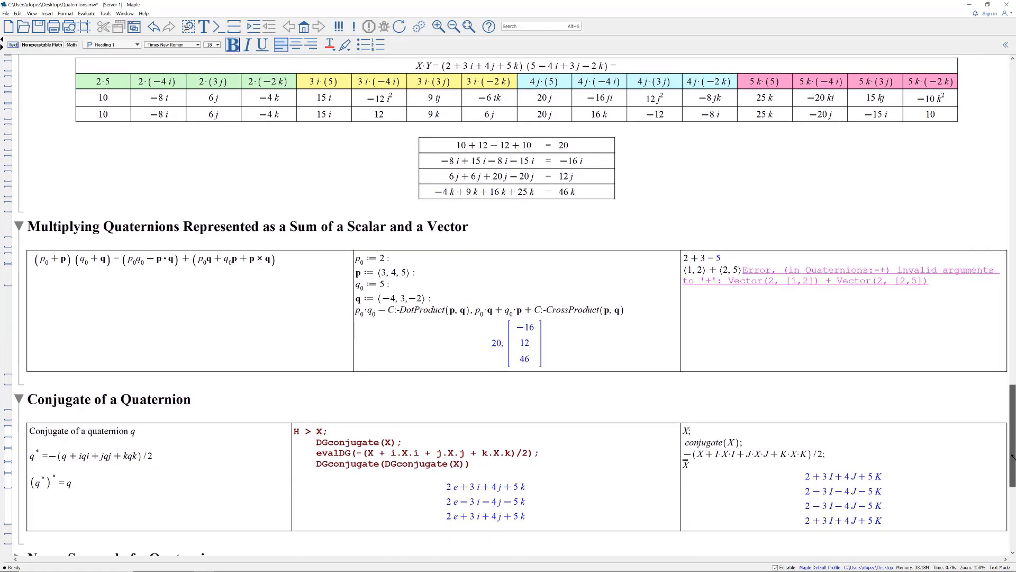
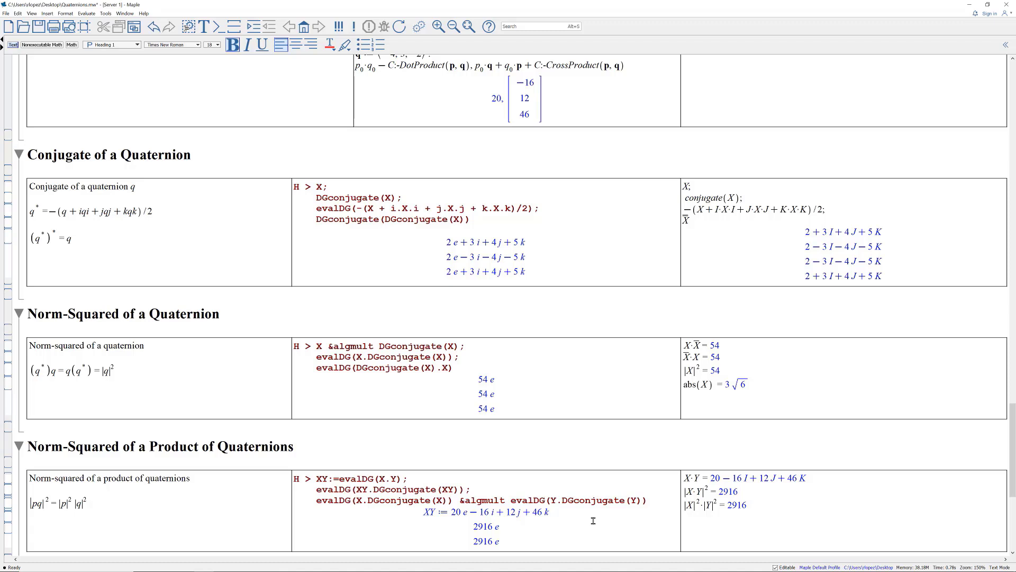
{"action": "scroll", "coordinate": [593, 521], "scroll_direction": "down", "scroll_amount": 3}
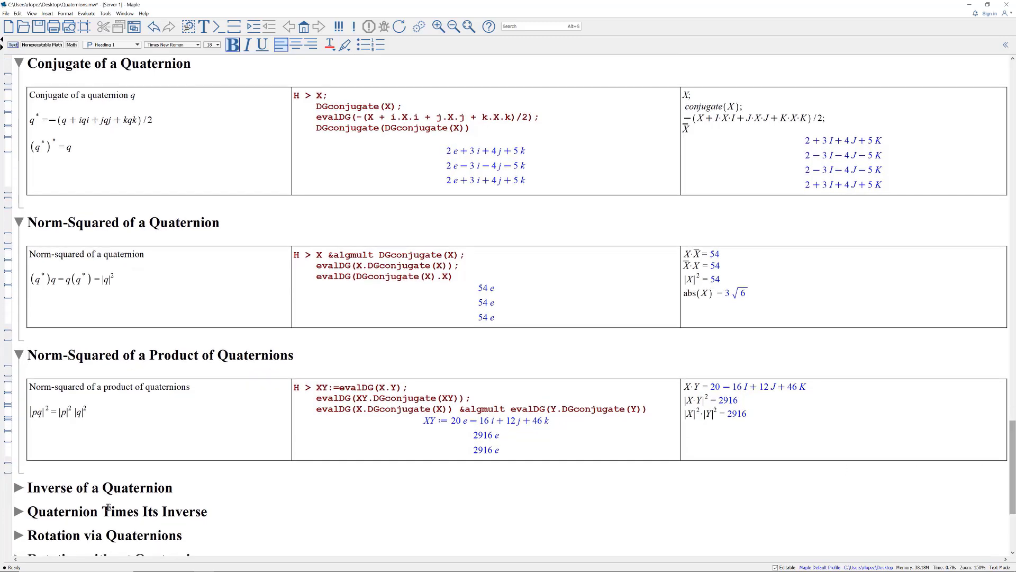
Expand the Inverse of a Quaternion section and relate the norm-squared identity to the inverse formula by highlighting its division by |q|²
{"action": "left_click", "coordinate": [19, 488]}
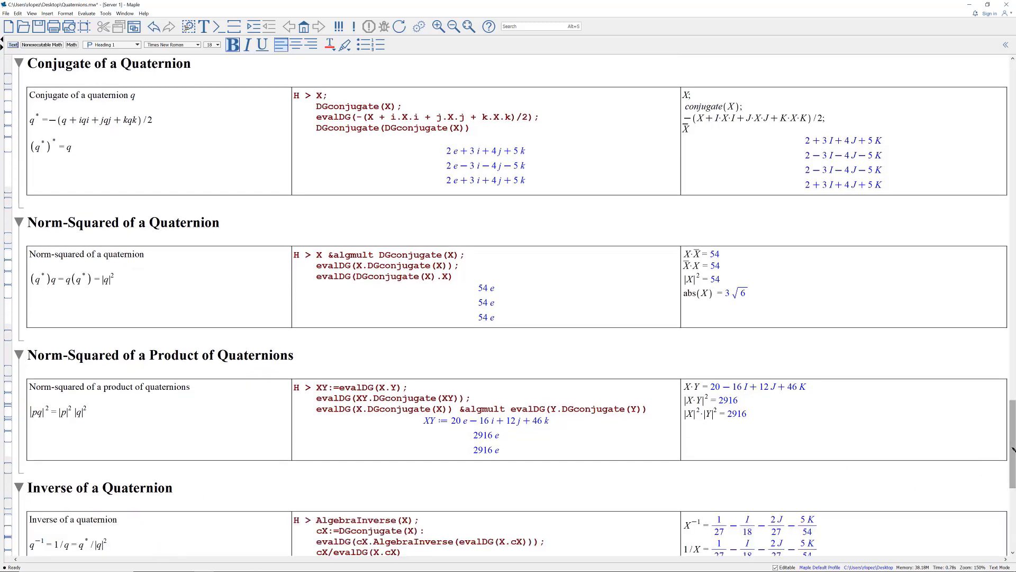
{"action": "left_click_drag", "start_coordinate": [1014, 455], "coordinate": [1014, 467]}
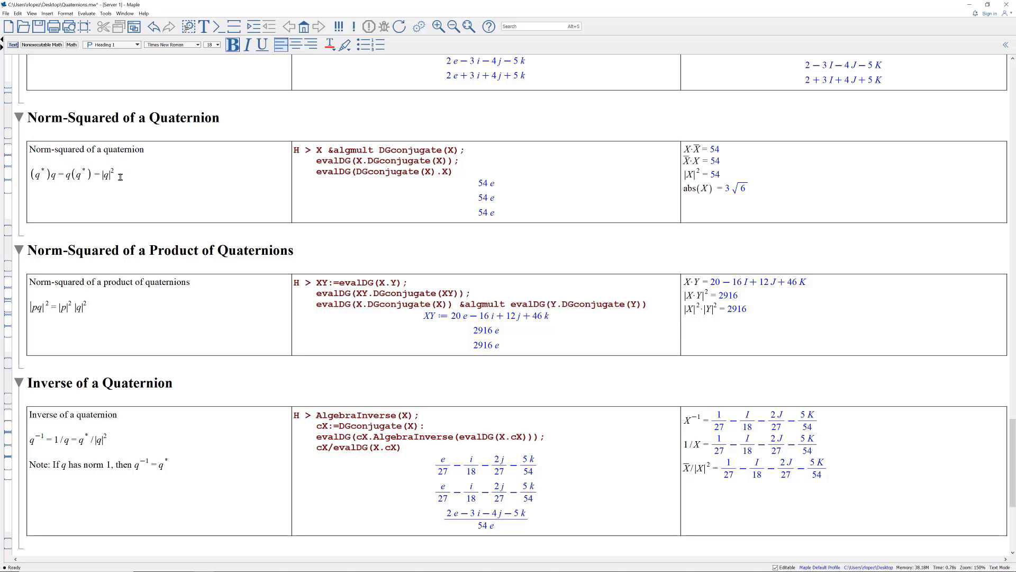
{"action": "left_click", "coordinate": [68, 176]}
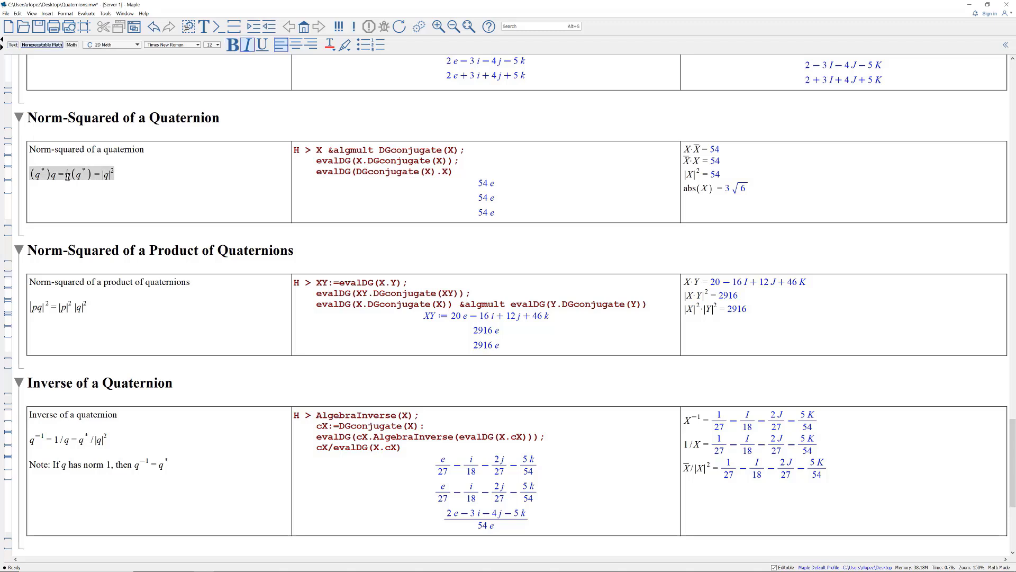
{"action": "double_click", "coordinate": [68, 176]}
{"action": "key", "text": "Right"}
{"action": "left_click", "coordinate": [81, 173]}
{"action": "left_click", "coordinate": [94, 441]}
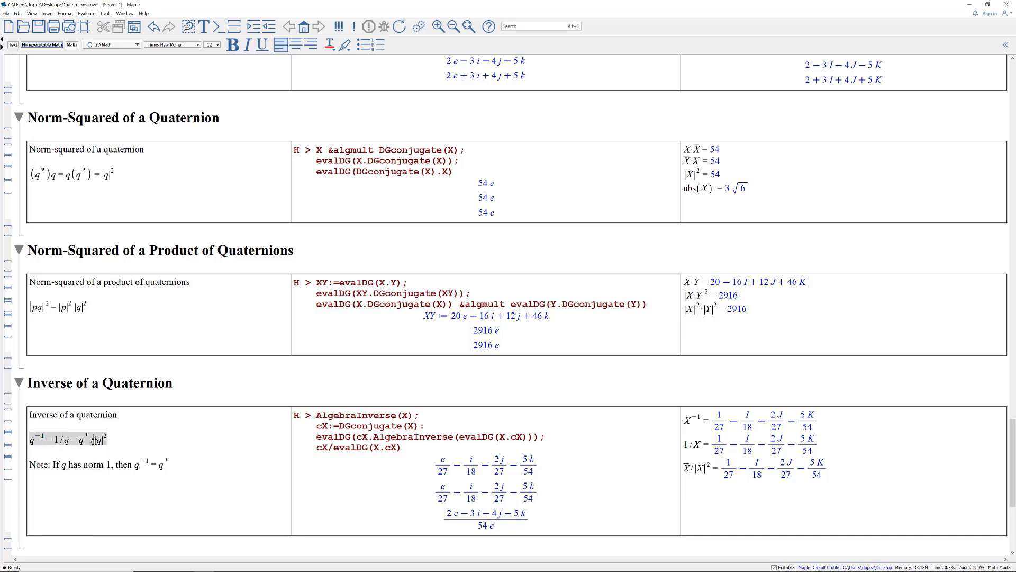
{"action": "left_click_drag", "start_coordinate": [94, 441], "coordinate": [108, 440]}
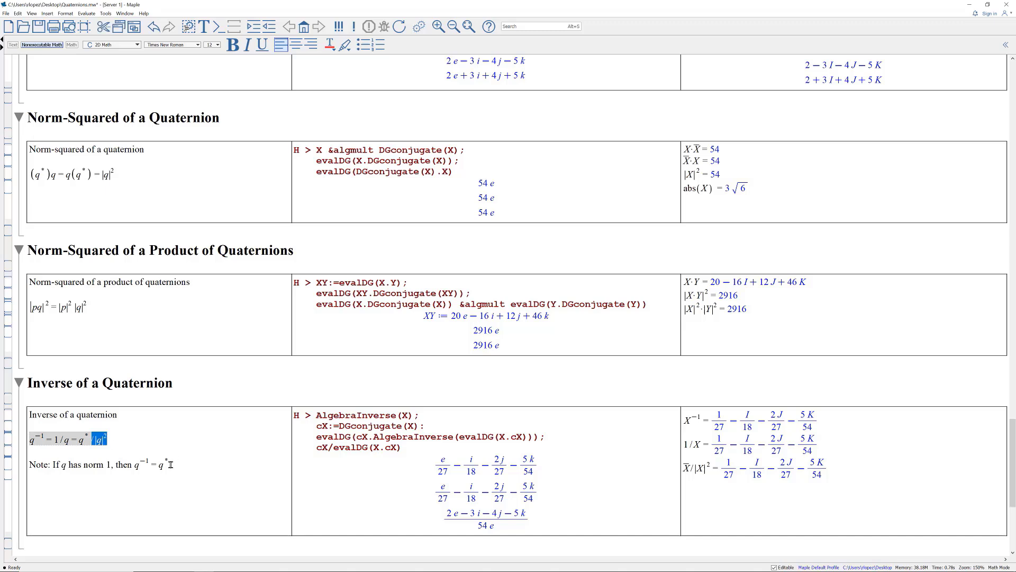
{"action": "left_click", "coordinate": [127, 495]}
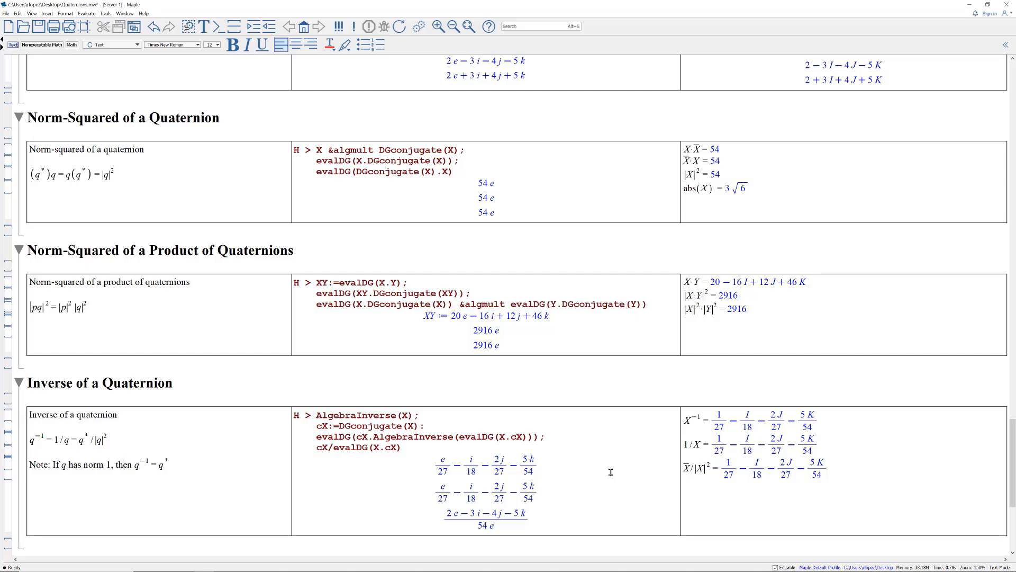
Expand the Quaternion Times Its Inverse and Rotation via Quaternions sections, and show the rotation calculations in both packages
{"action": "scroll", "coordinate": [610, 472], "scroll_direction": "down", "scroll_amount": 5}
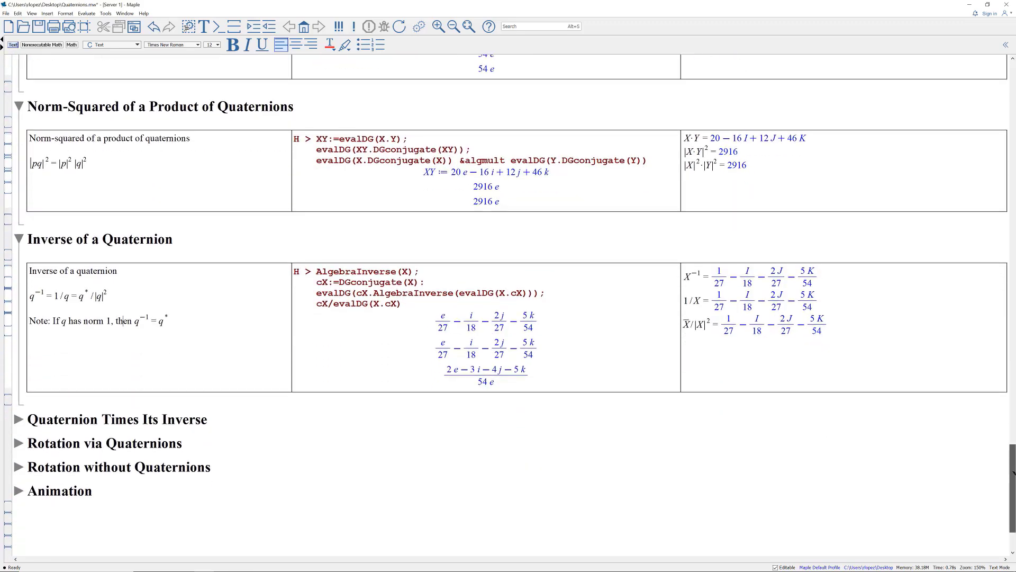
{"action": "left_click", "coordinate": [20, 419]}
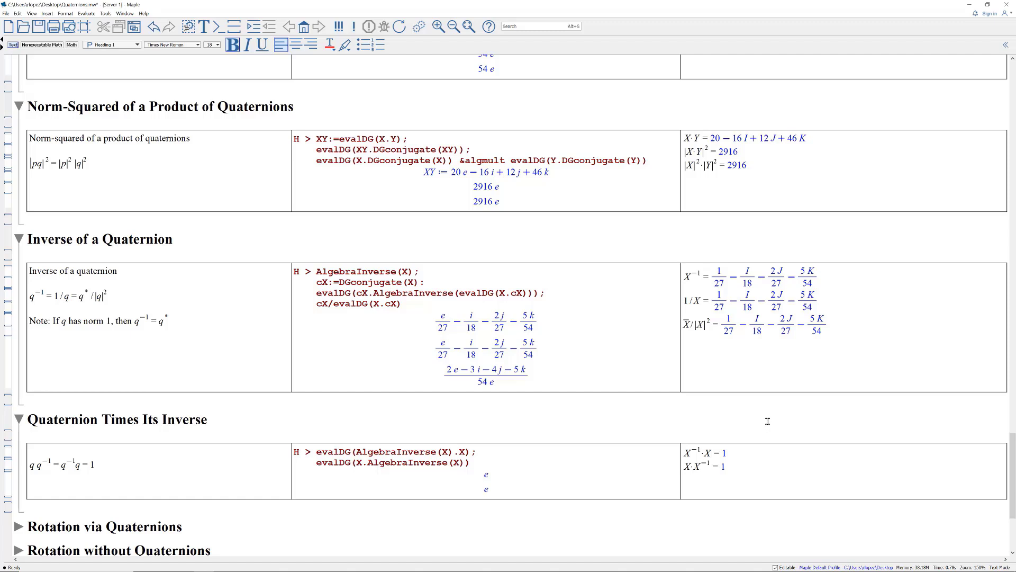
{"action": "left_click", "coordinate": [18, 526]}
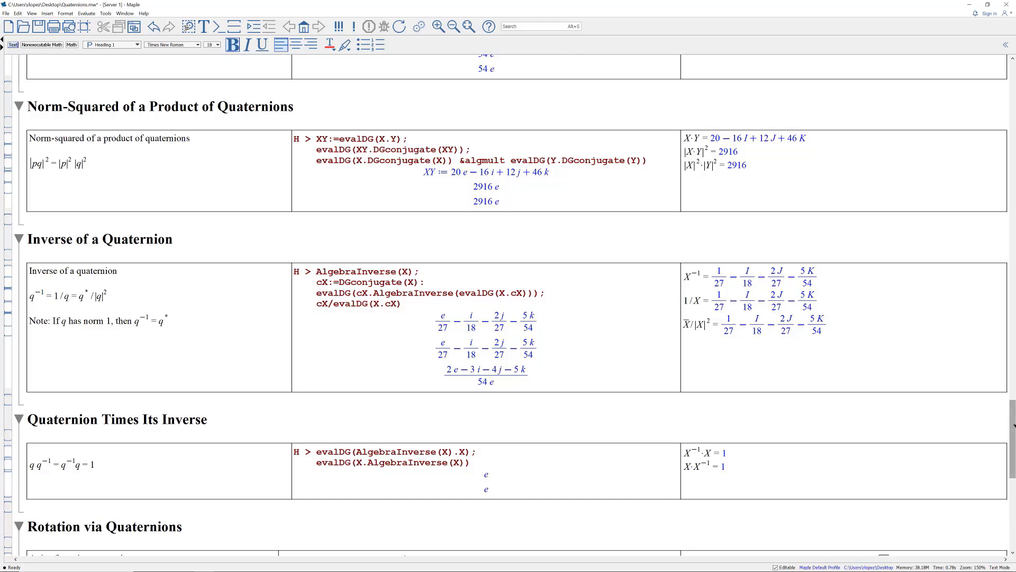
{"action": "left_click_drag", "start_coordinate": [1012, 429], "coordinate": [1014, 470]}
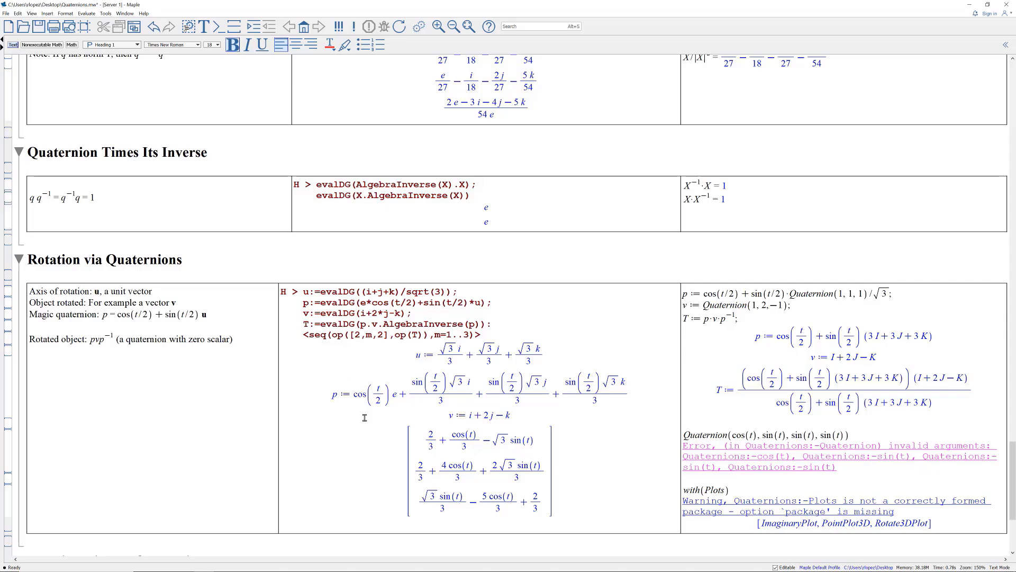
Expand the Rotation without Quaternions section and show the rotation-matrix and Rodrigues' formula calculations
{"action": "left_click_drag", "start_coordinate": [1013, 471], "coordinate": [1013, 480]}
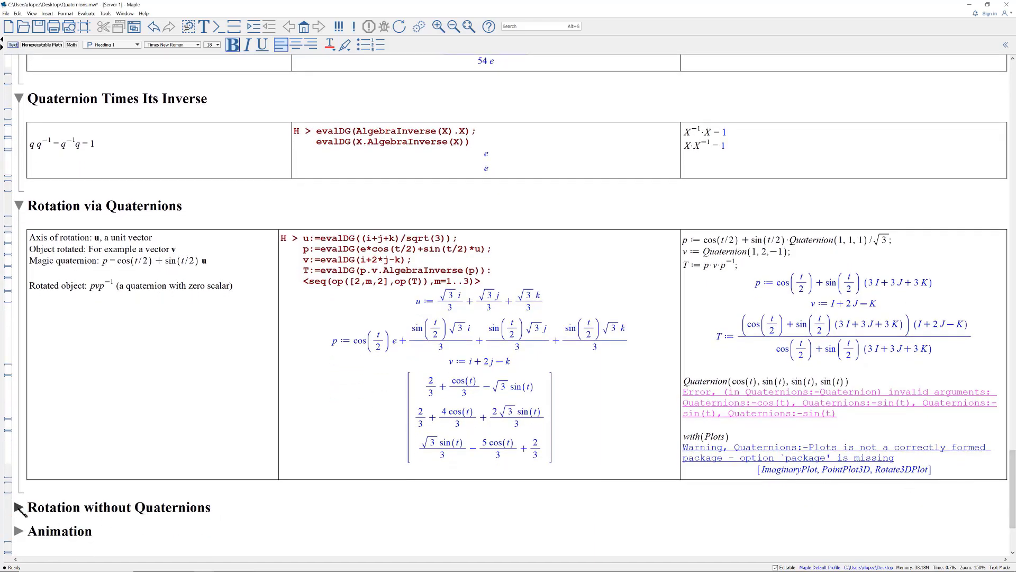
{"action": "left_click", "coordinate": [19, 507]}
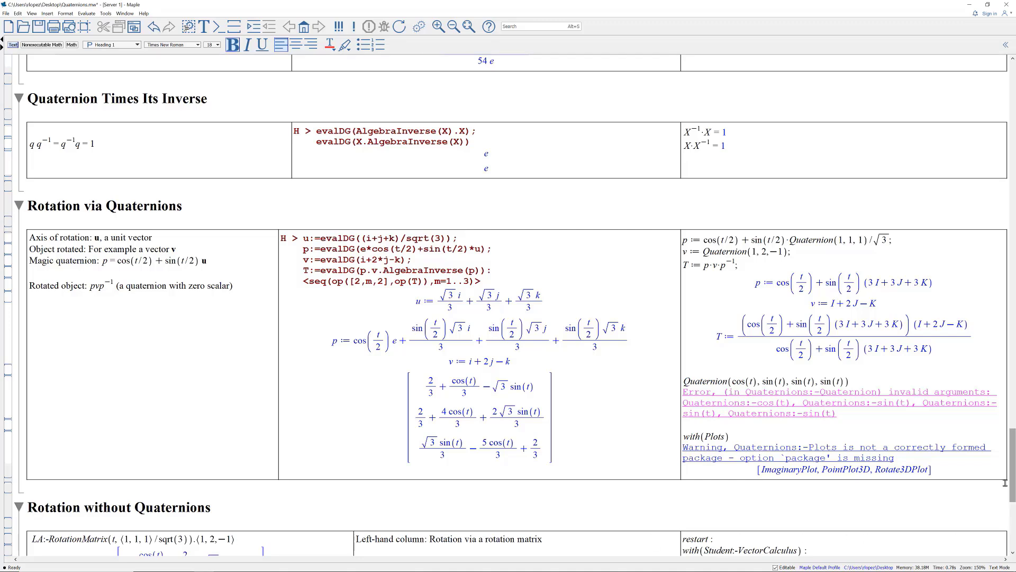
{"action": "left_click_drag", "start_coordinate": [1013, 467], "coordinate": [1013, 489]}
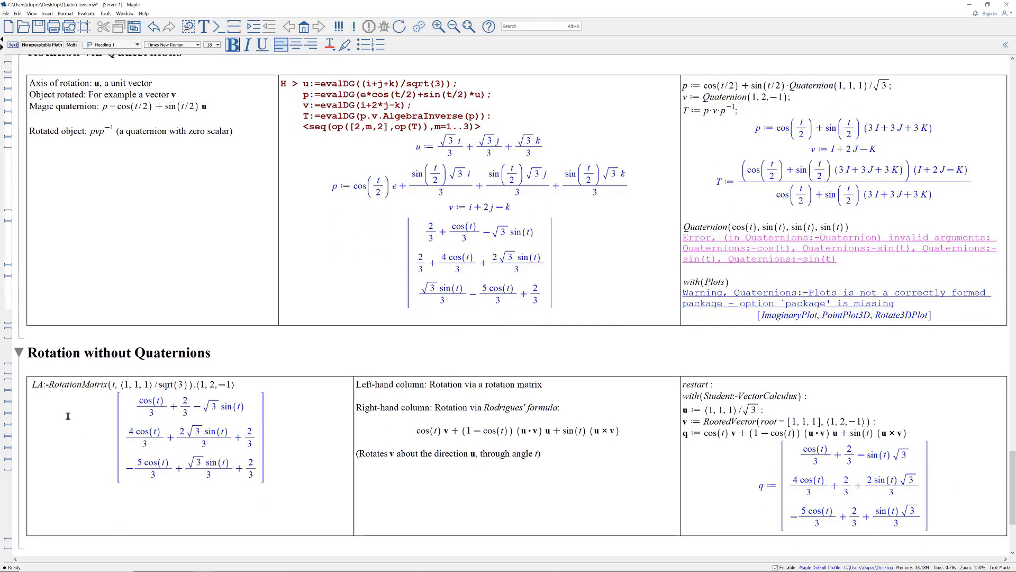